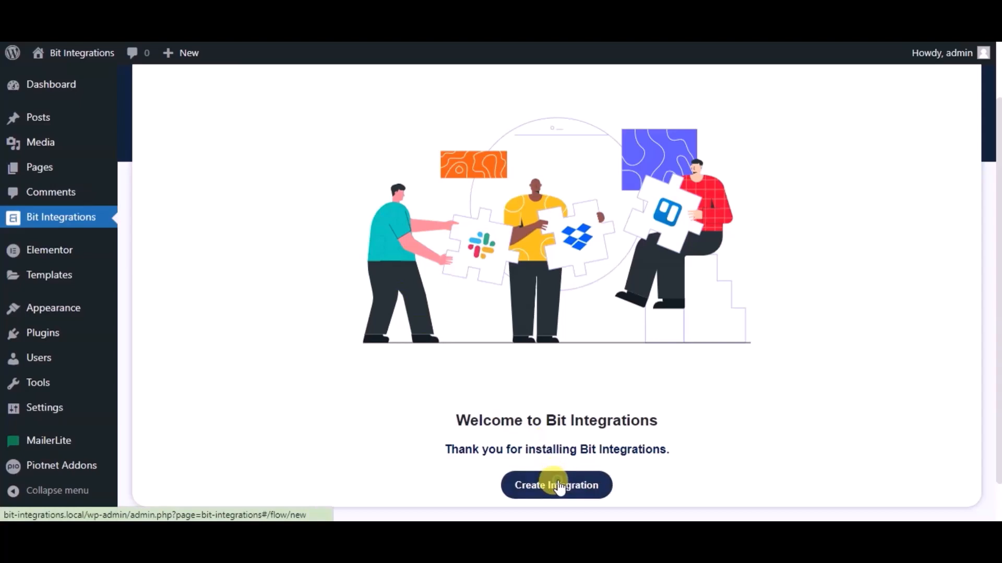
Create a new integration using the PiotnetAddonForm trigger with Simple Contact Form as the form.
click(559, 488)
text(pio)
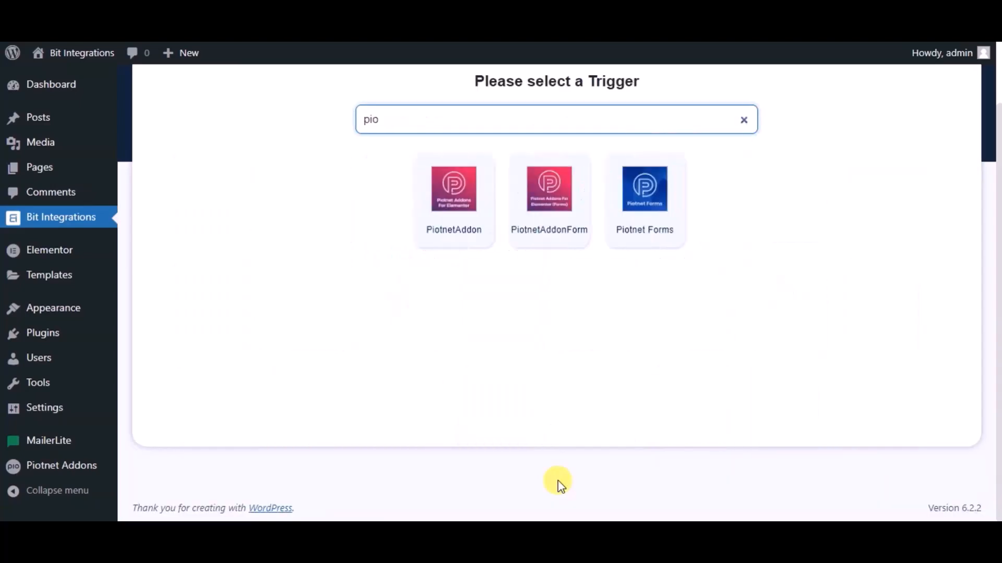
click(533, 218)
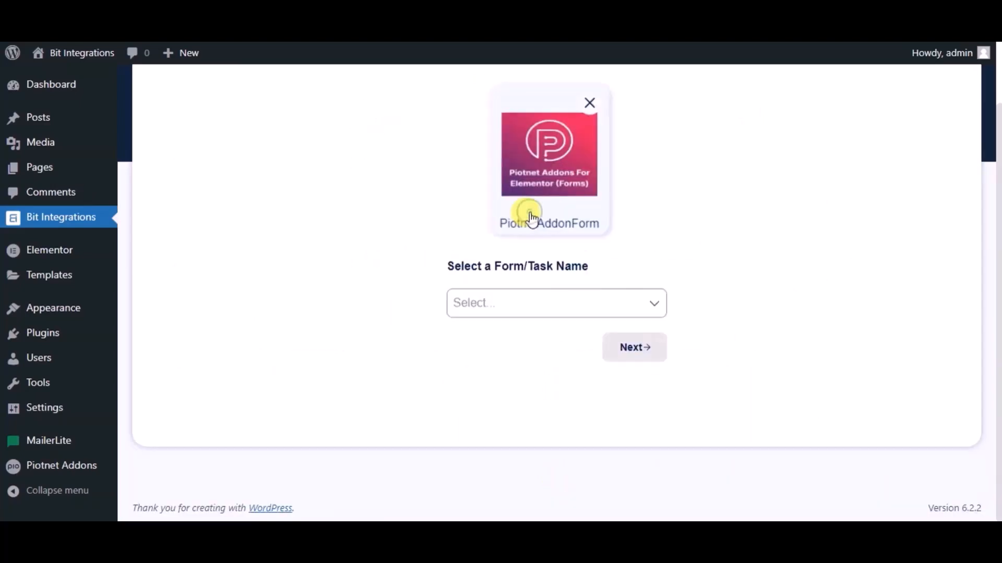
click(504, 309)
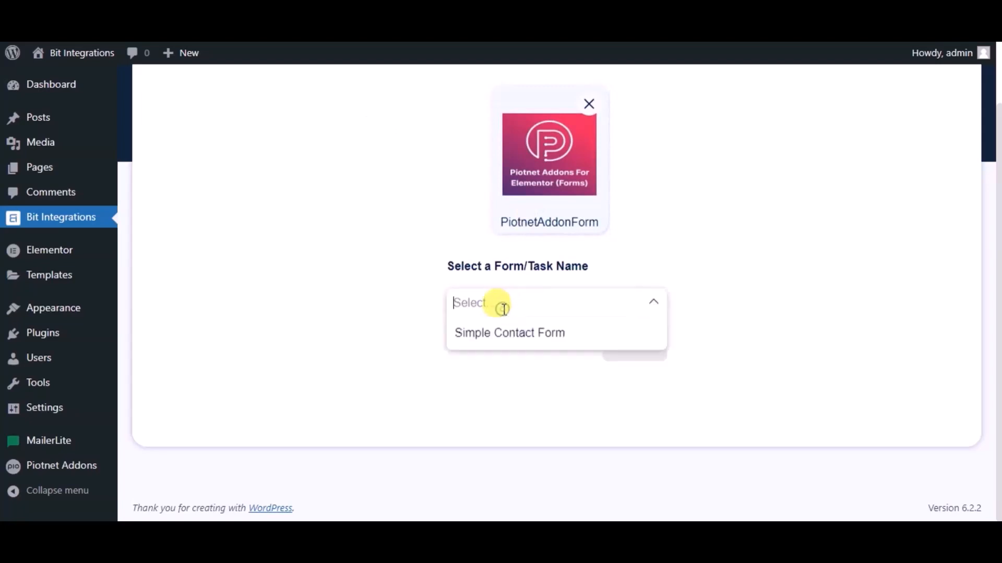
click(511, 337)
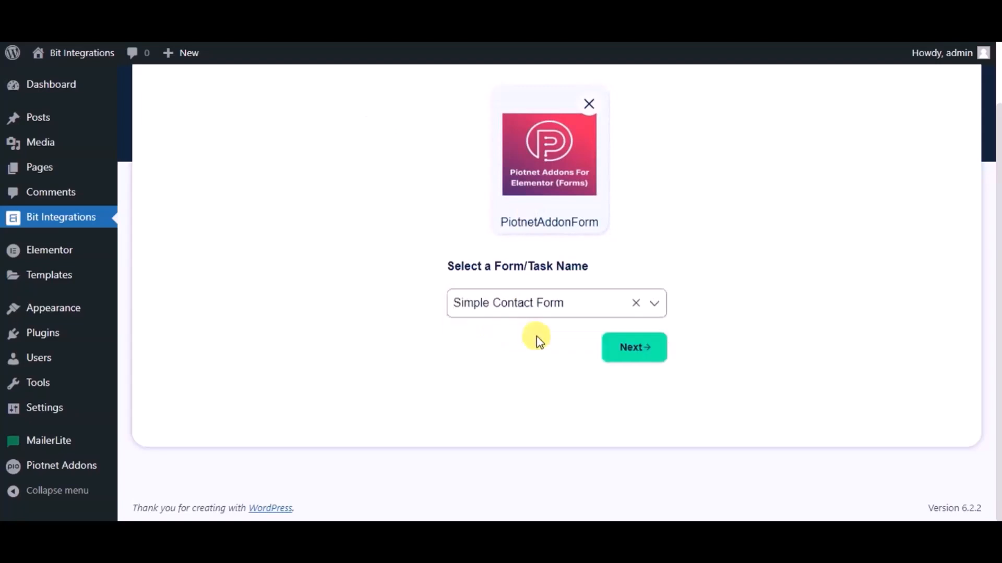
Choose Google Drive as the action and scroll to its note on getting client credentials.
click(620, 351)
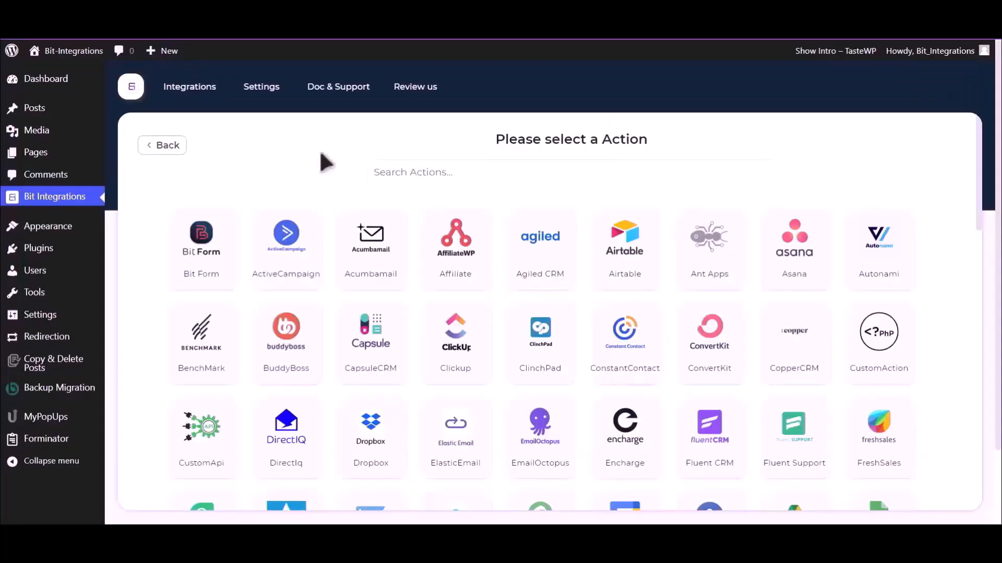
text(Goog)
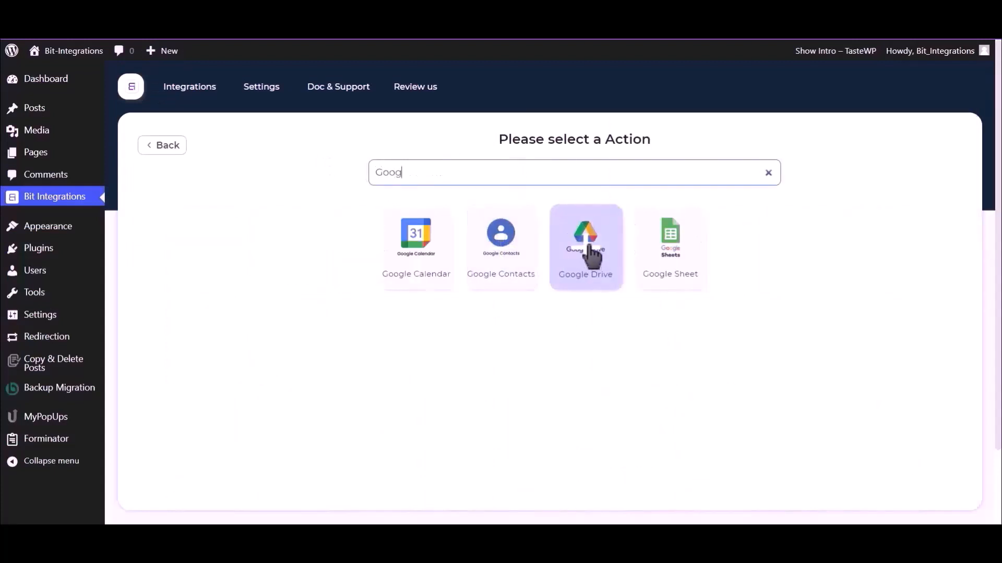
click(580, 247)
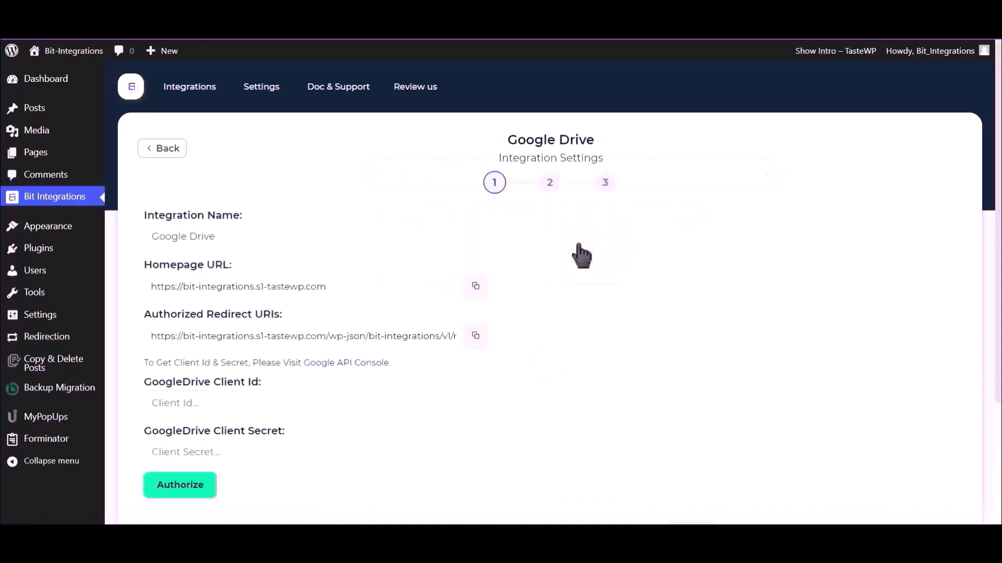
scroll(580, 255, down, 2)
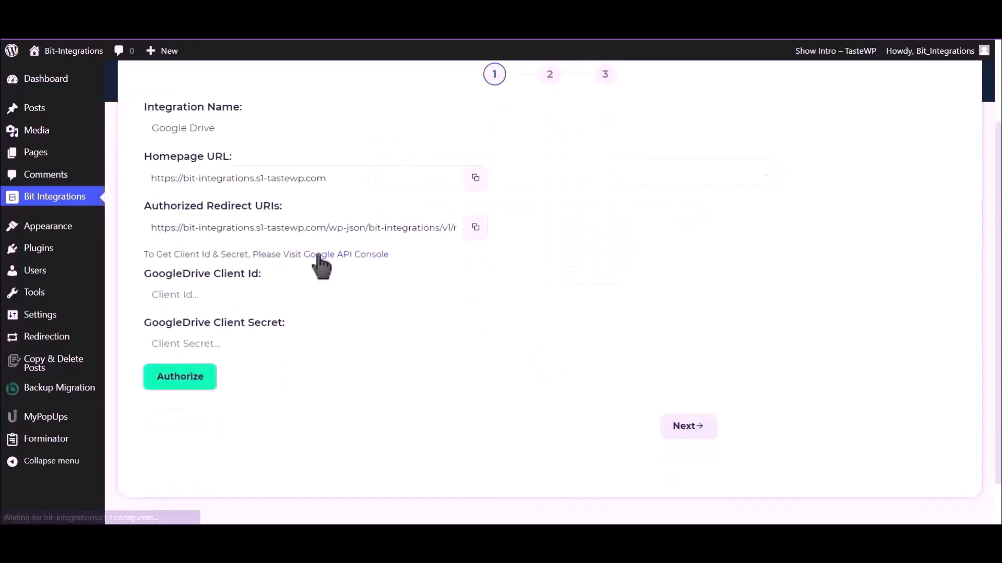
drag(142, 254, 300, 257)
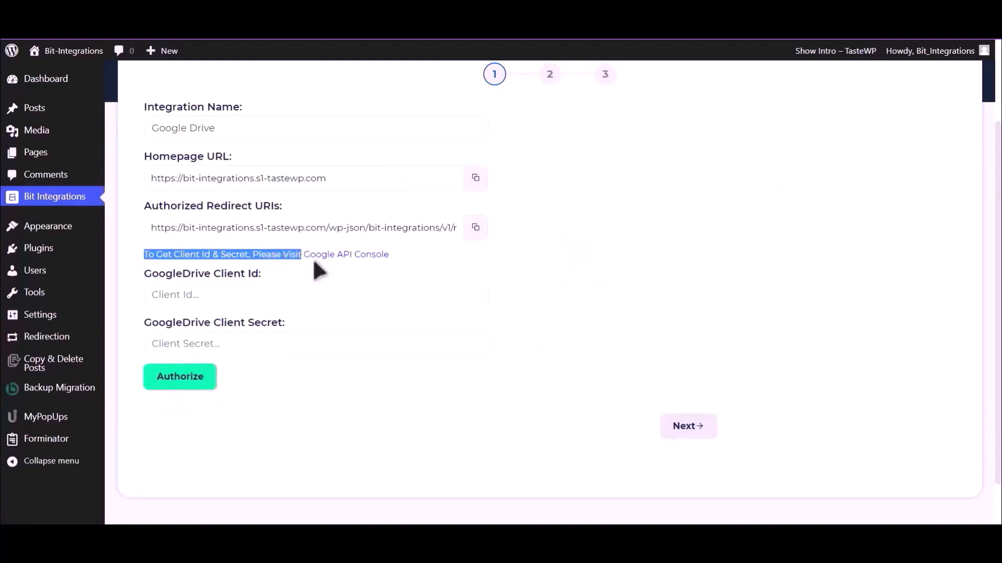
click(313, 258)
Open the Google API Console and find the Google Drive API product page through search.
click(326, 256)
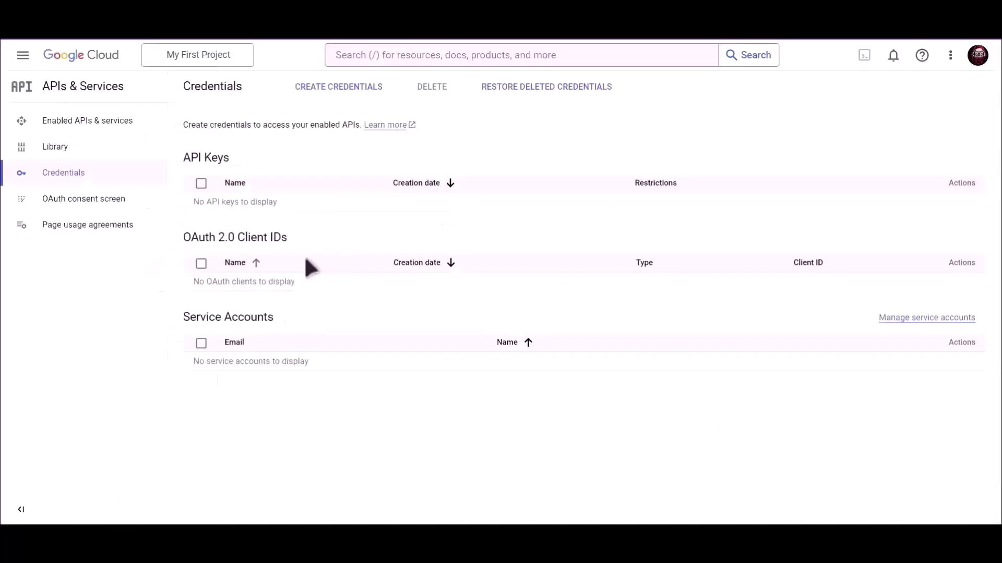
click(444, 54)
text(Google)
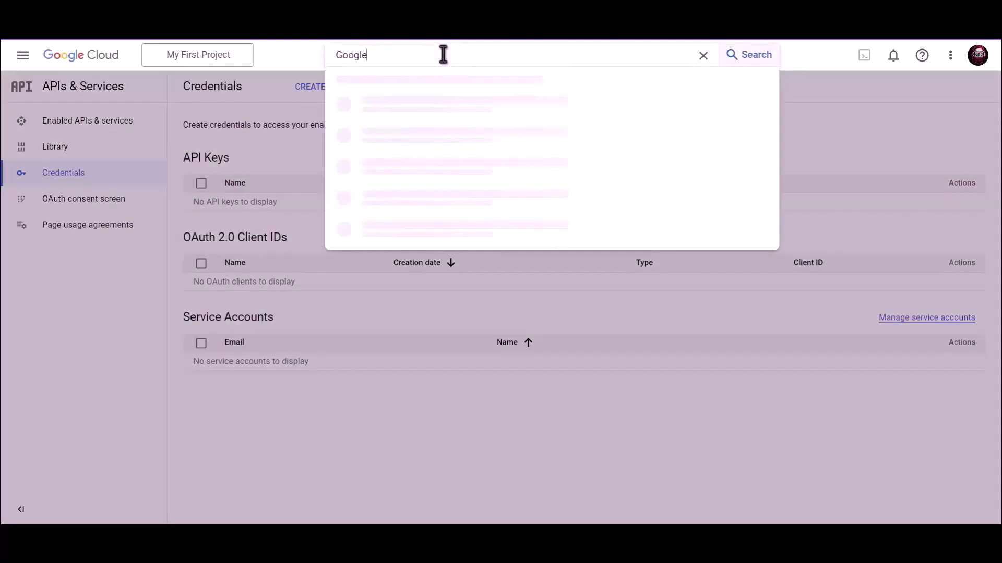
text( Drive API)
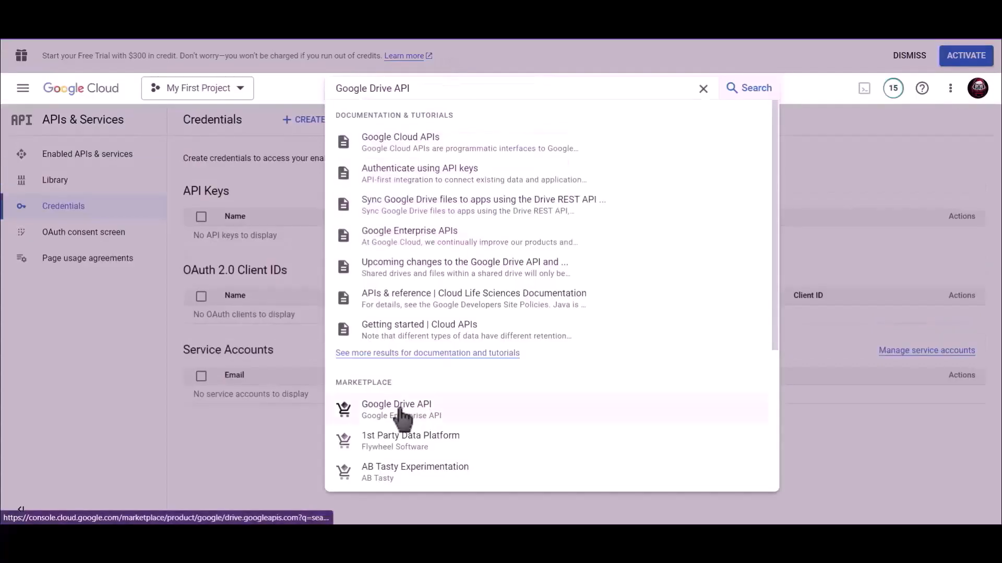
click(401, 415)
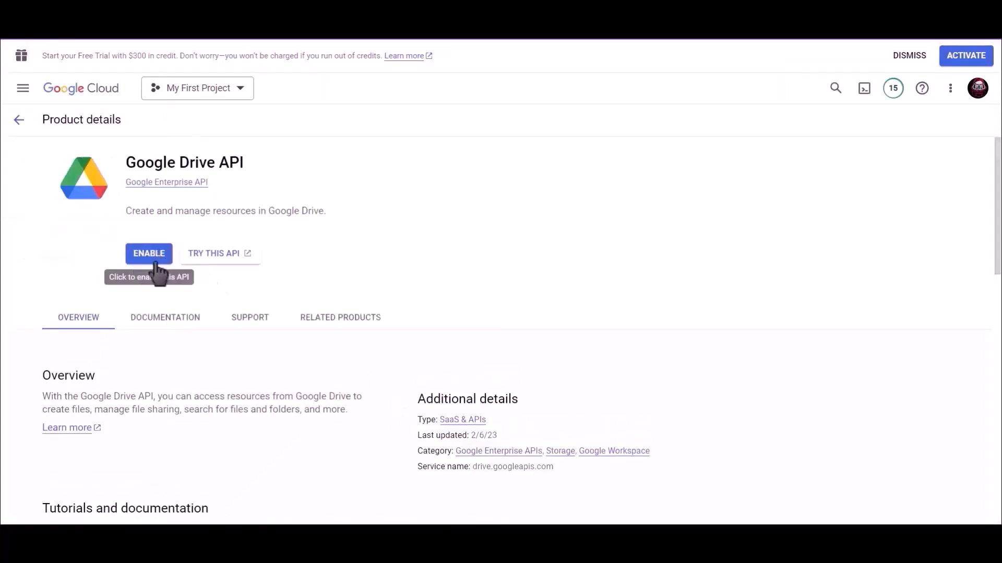
Enable the Google Drive API, then go to the Credentials page.
click(155, 256)
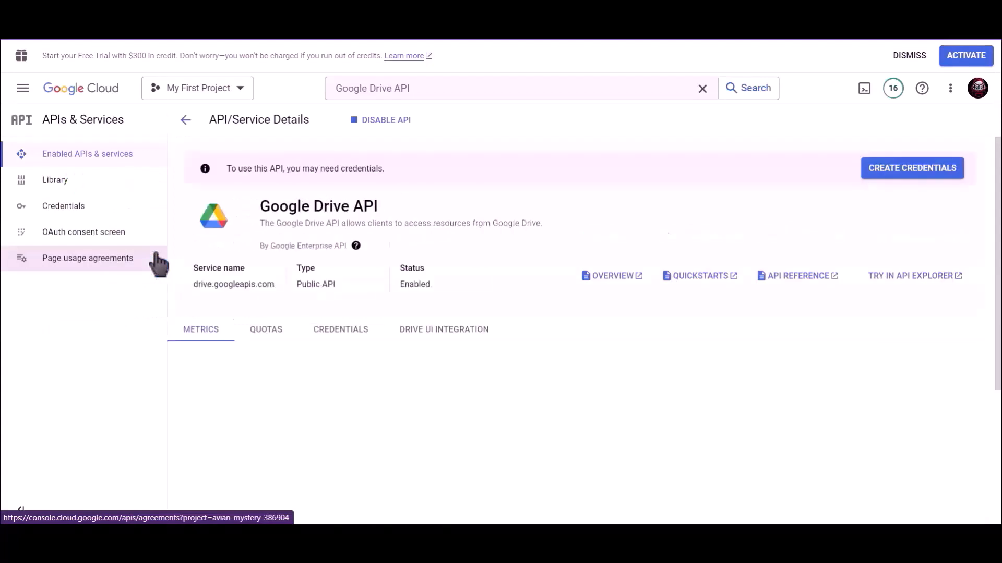
click(84, 208)
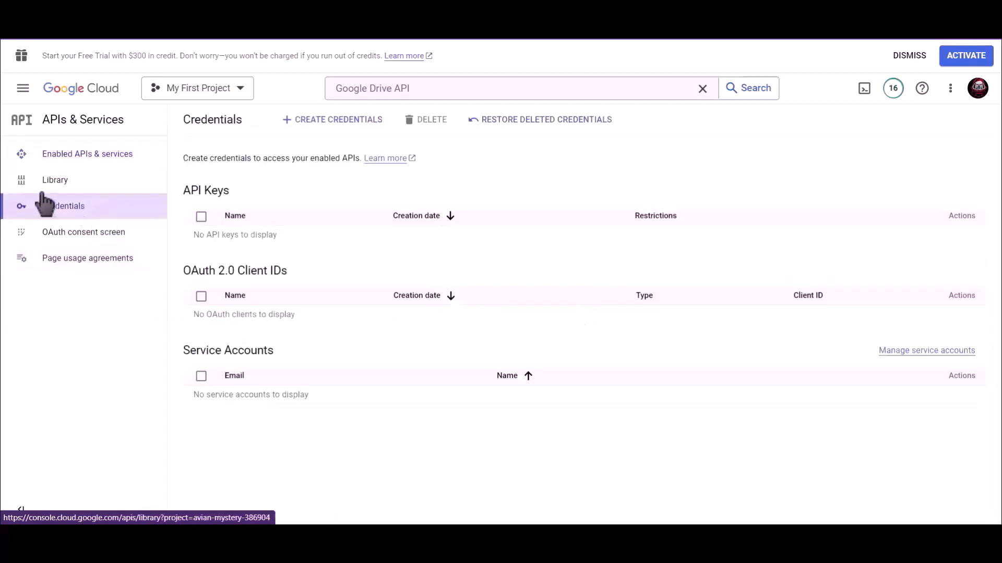
Start a Web application OAuth client ID and rename it from 'Web client 1' to 'Bit Integrations'.
click(335, 128)
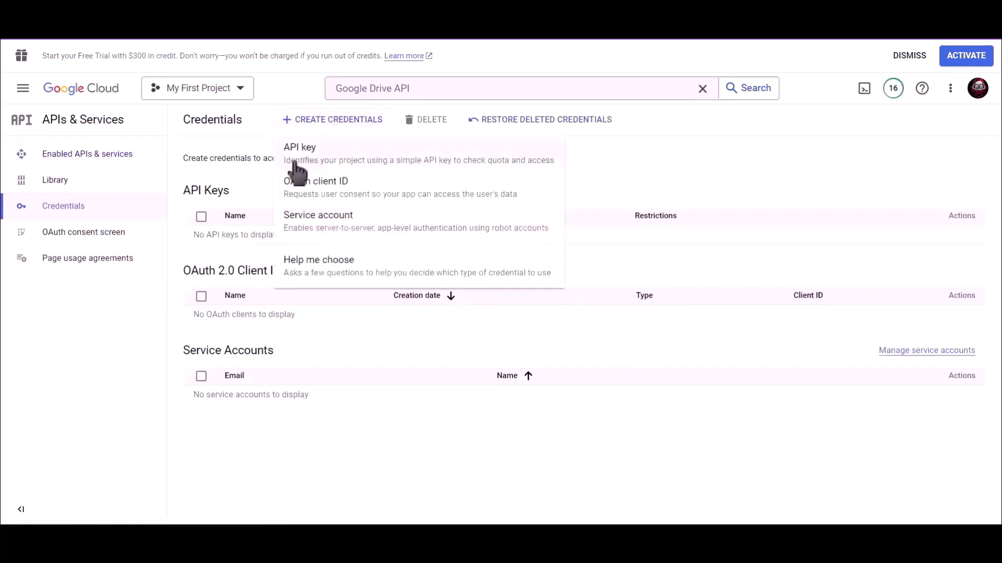
click(379, 197)
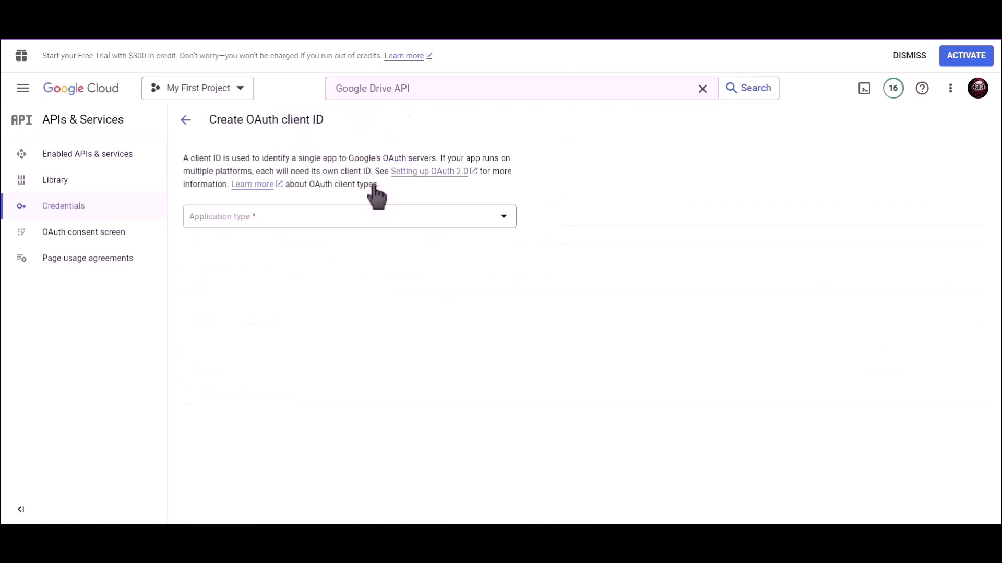
click(258, 220)
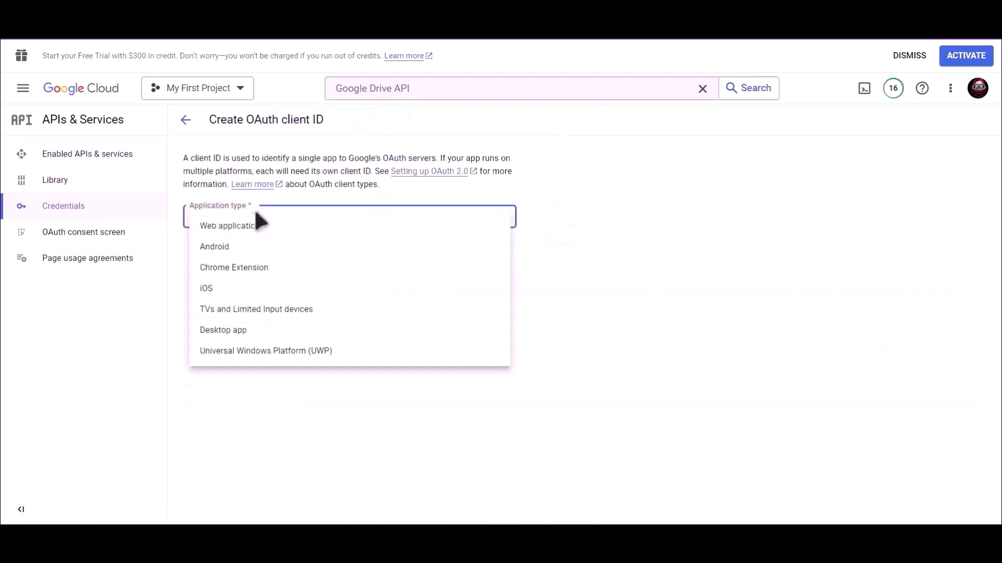
click(273, 231)
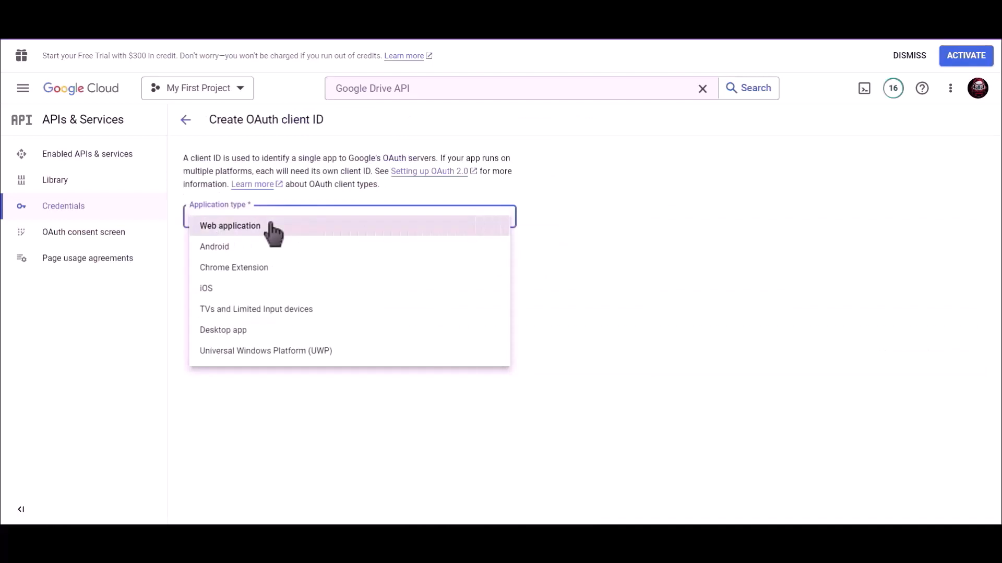
drag(247, 254, 183, 259)
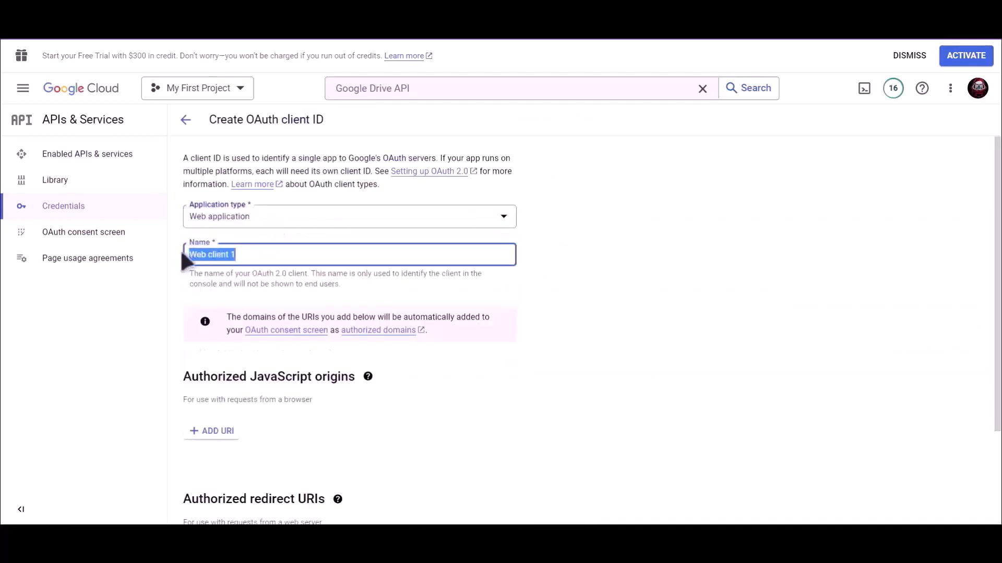
text(Bit Integrations)
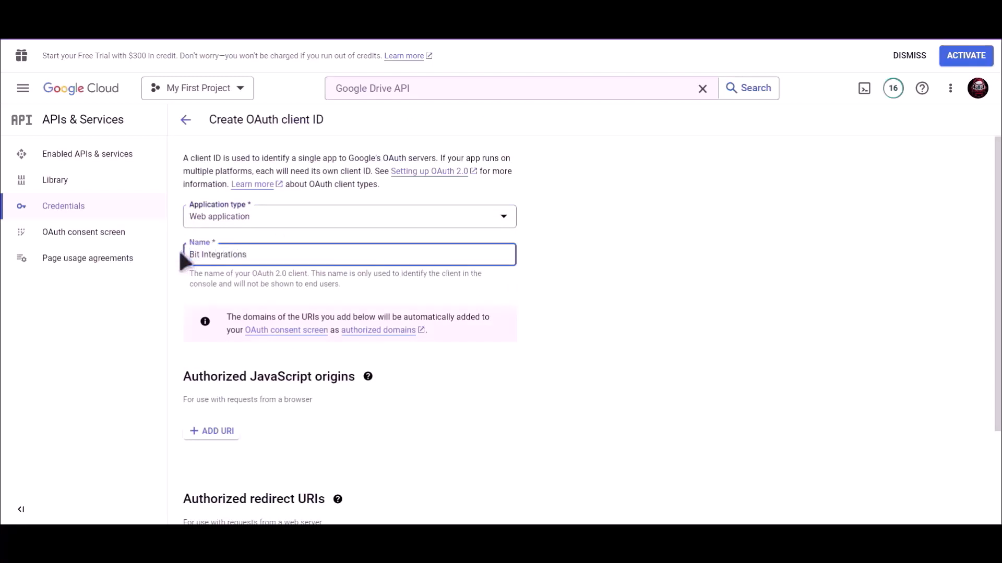
Copy the redirect URI from Bit Integrations, paste it into Authorized redirect URIs, and create the client.
click(539, 296)
scroll(525, 295, down, 2)
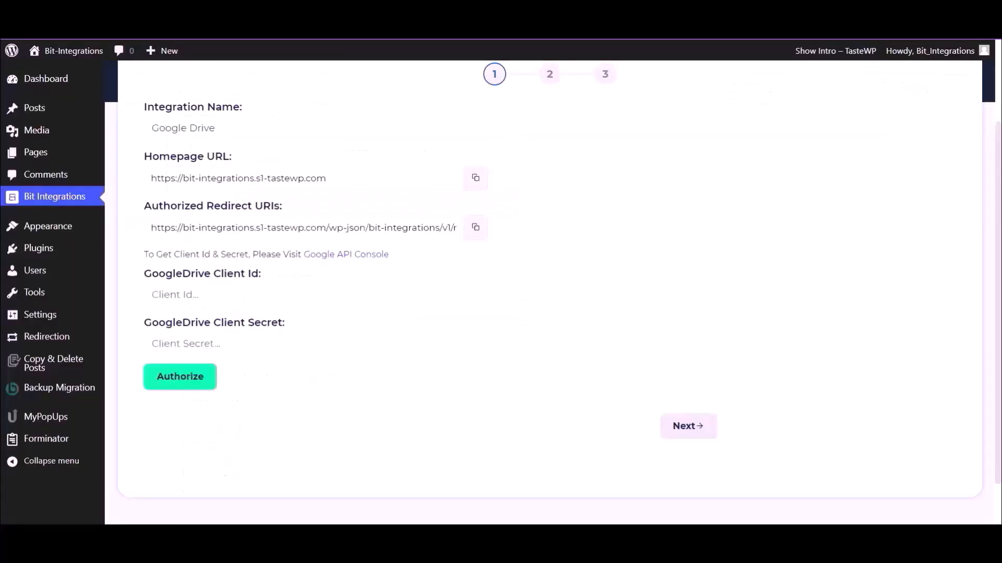
click(477, 231)
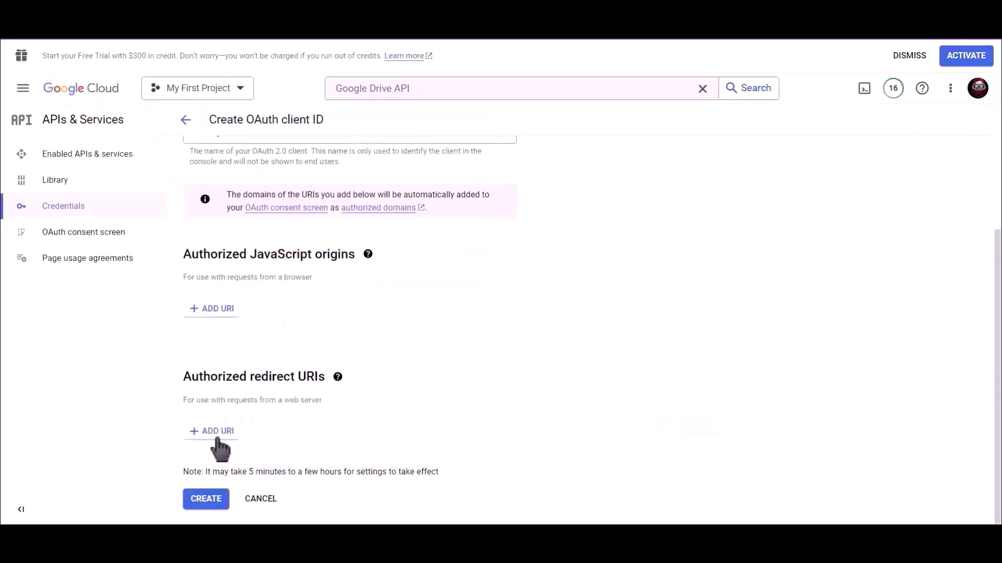
click(220, 448)
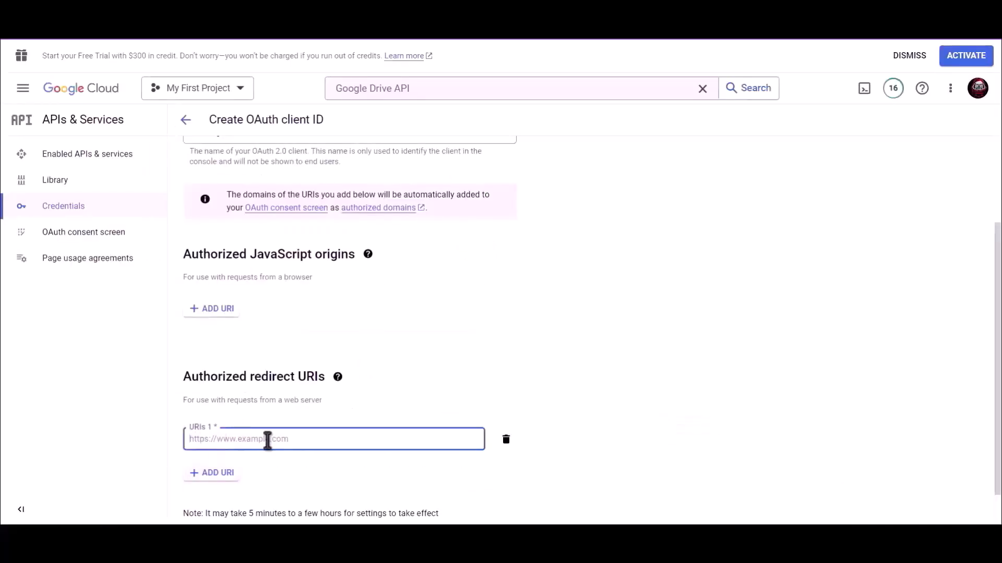
key(ctrl+v)
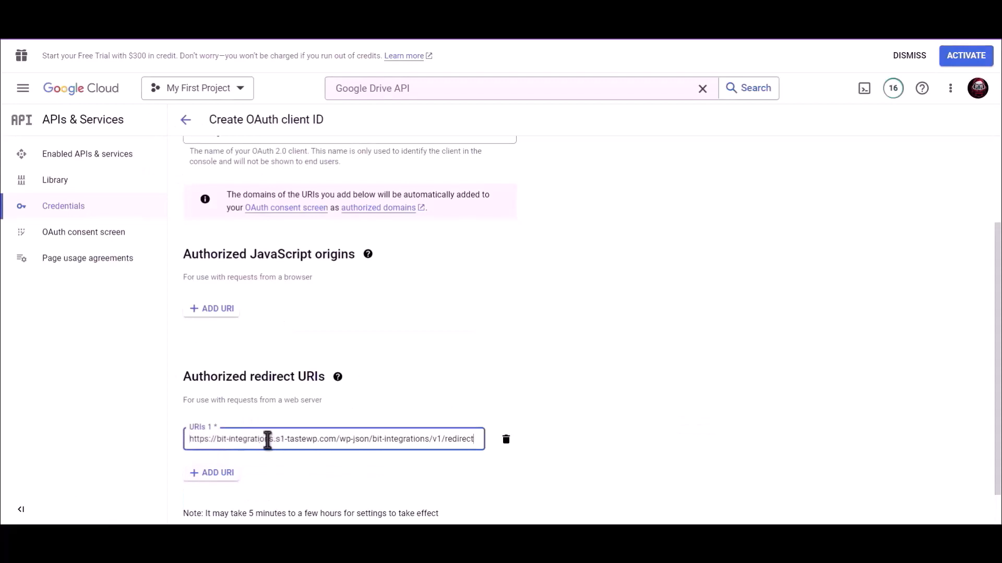
scroll(494, 380, down, 1)
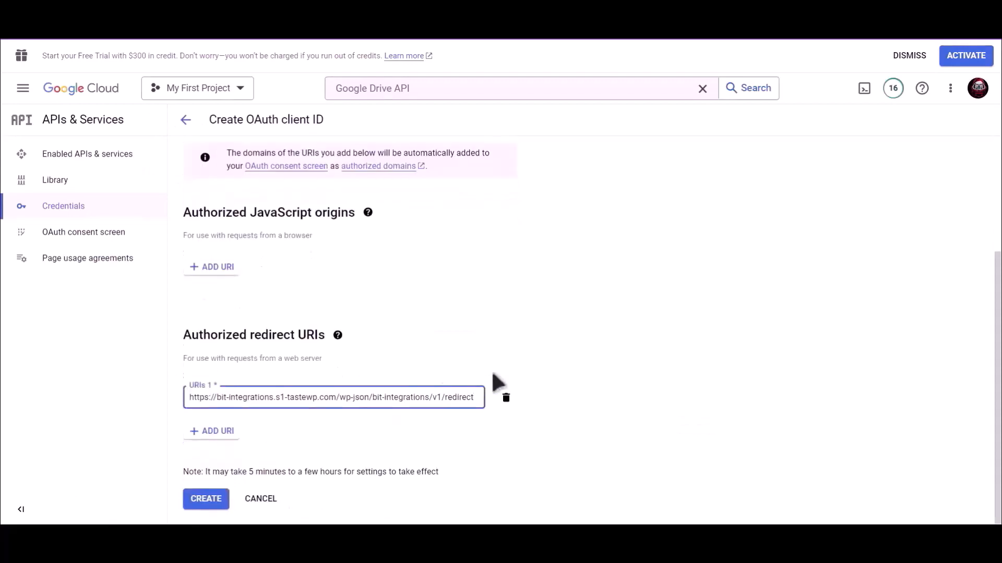
click(206, 499)
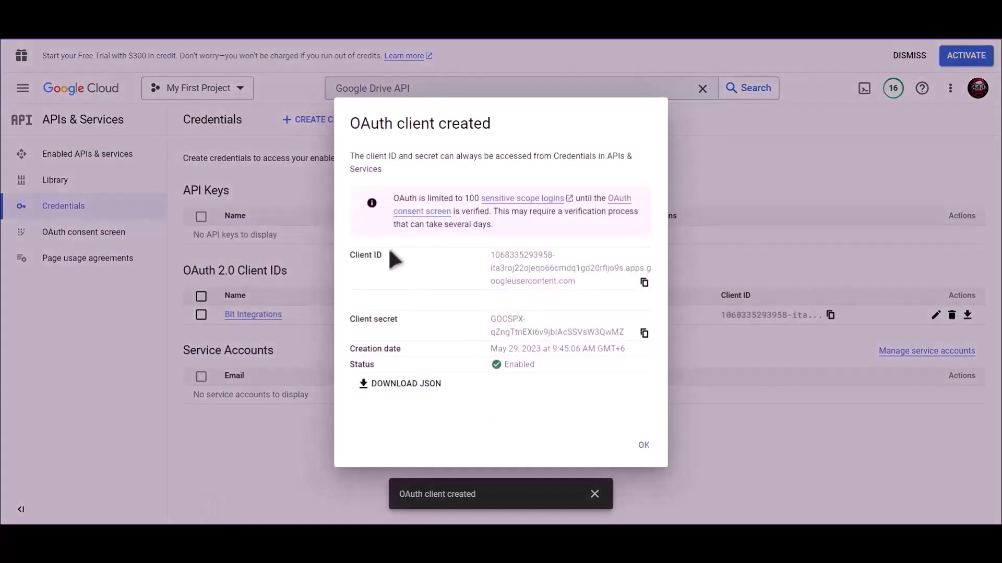
Copy the OAuth client ID into the GoogleDrive Client Id field.
drag(393, 256, 342, 255)
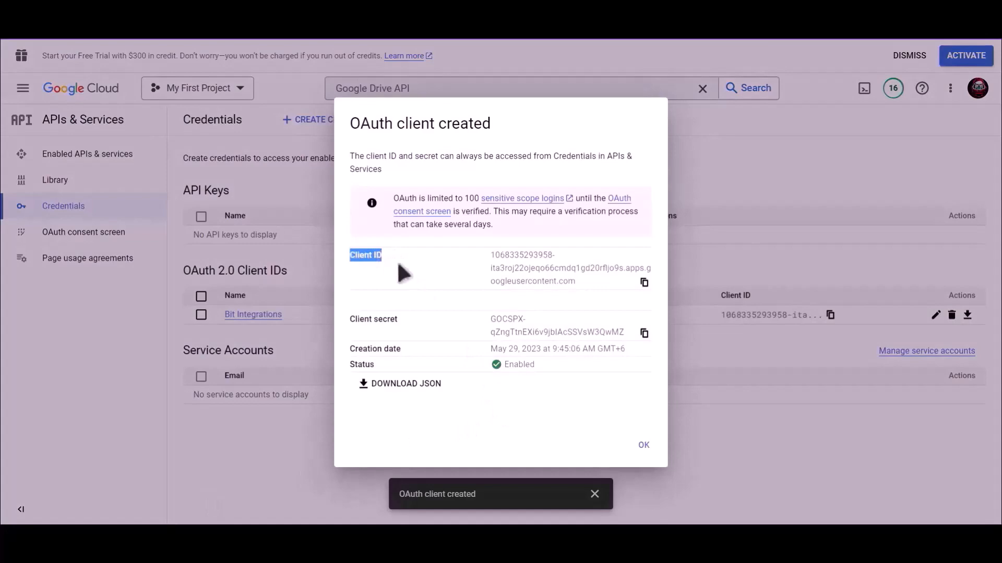
click(646, 284)
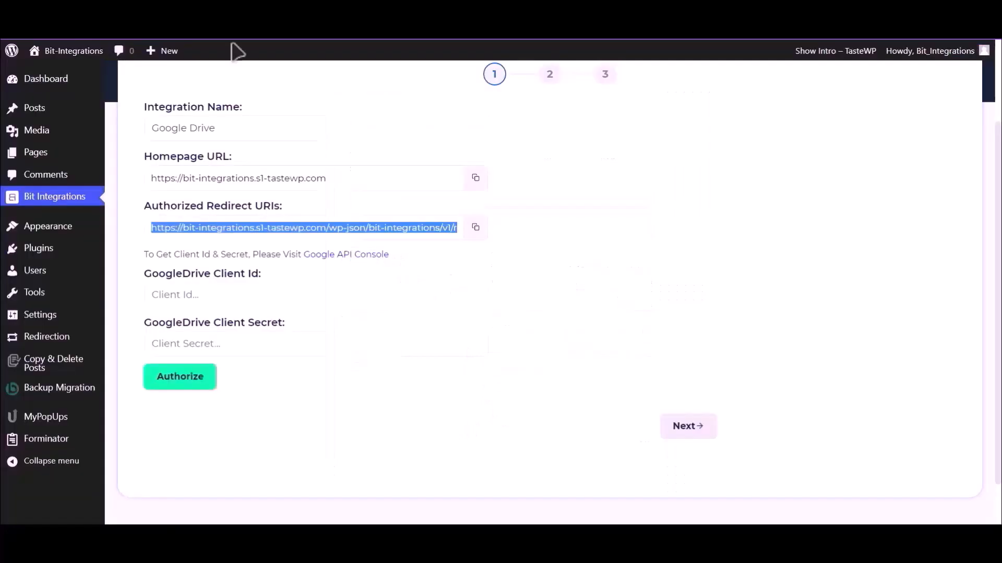
click(250, 342)
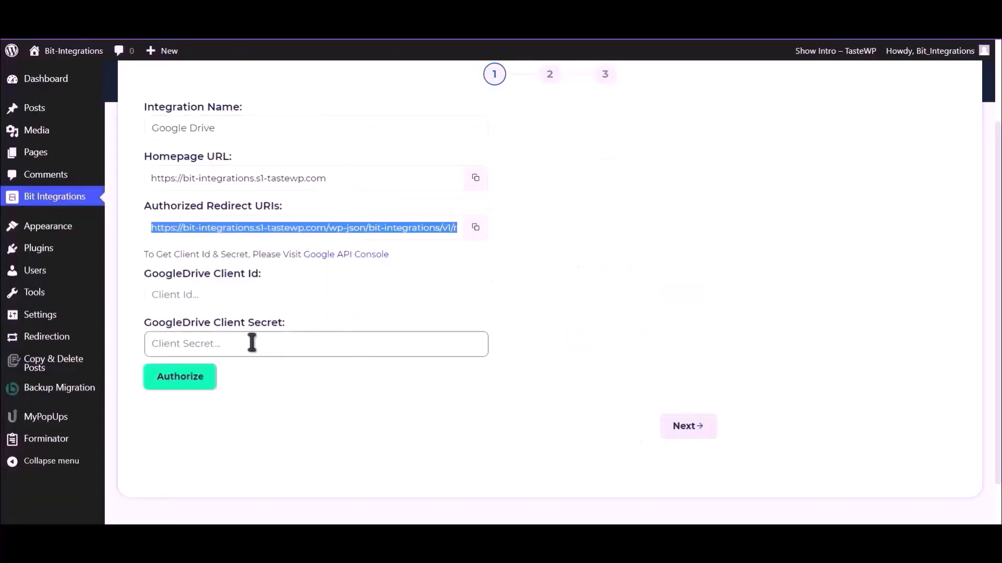
click(245, 296)
key(ctrl+v)
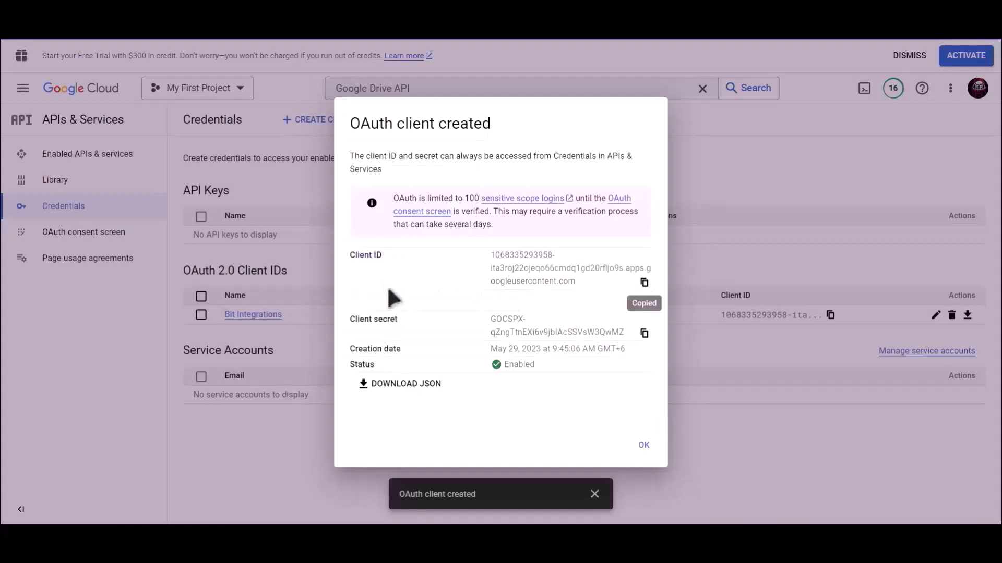
Copy the OAuth client secret into the GoogleDrive Client Secret field.
drag(408, 320, 354, 328)
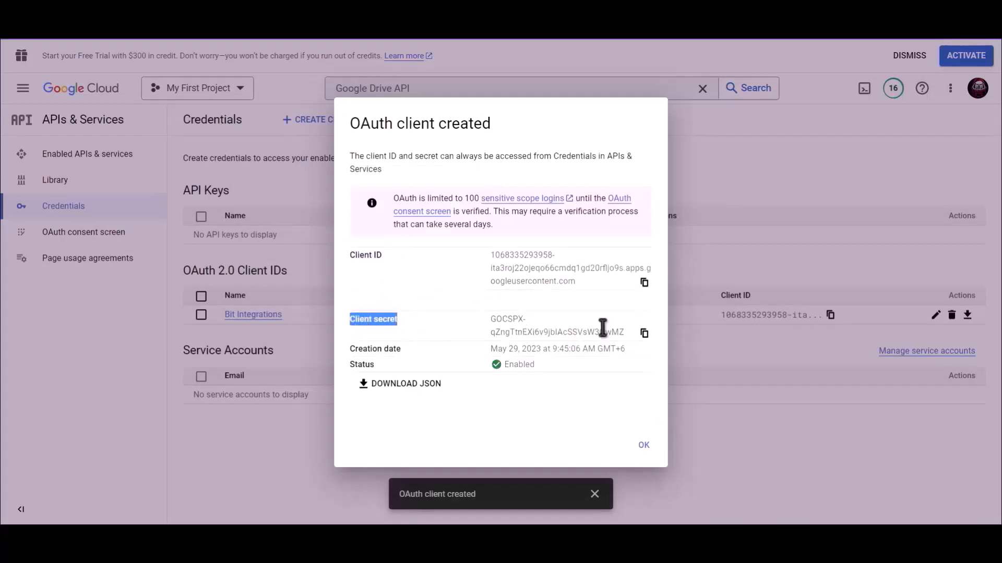
click(644, 333)
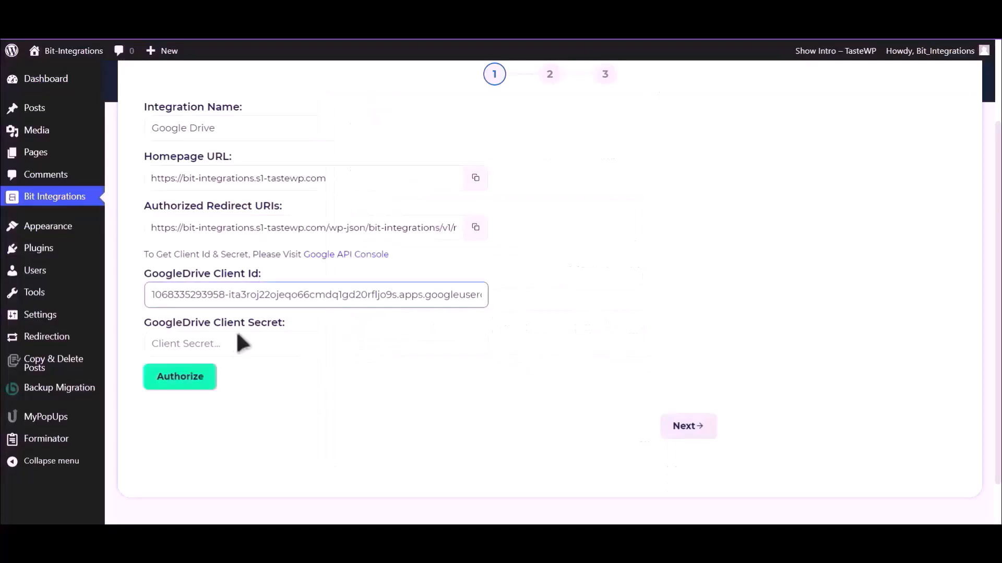
click(238, 346)
key(ctrl+v)
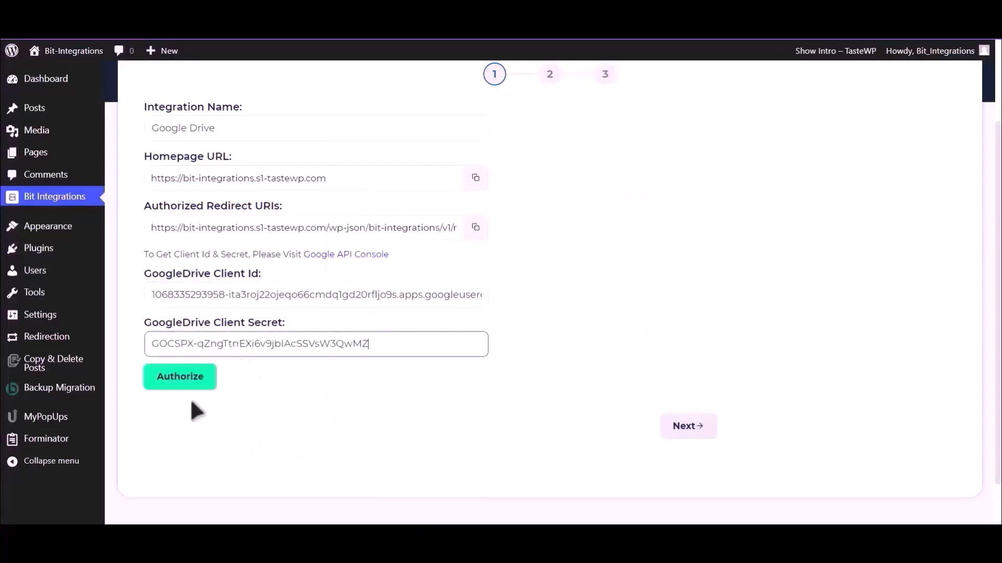
Authorize Google Drive with the Google account, accepting the unverified s1-tastewp.com app.
click(180, 384)
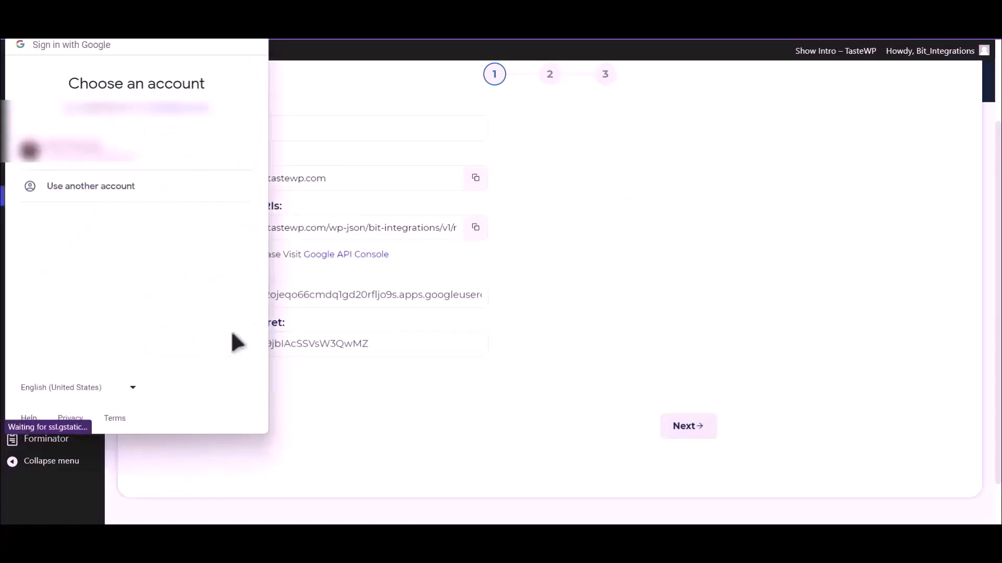
click(152, 170)
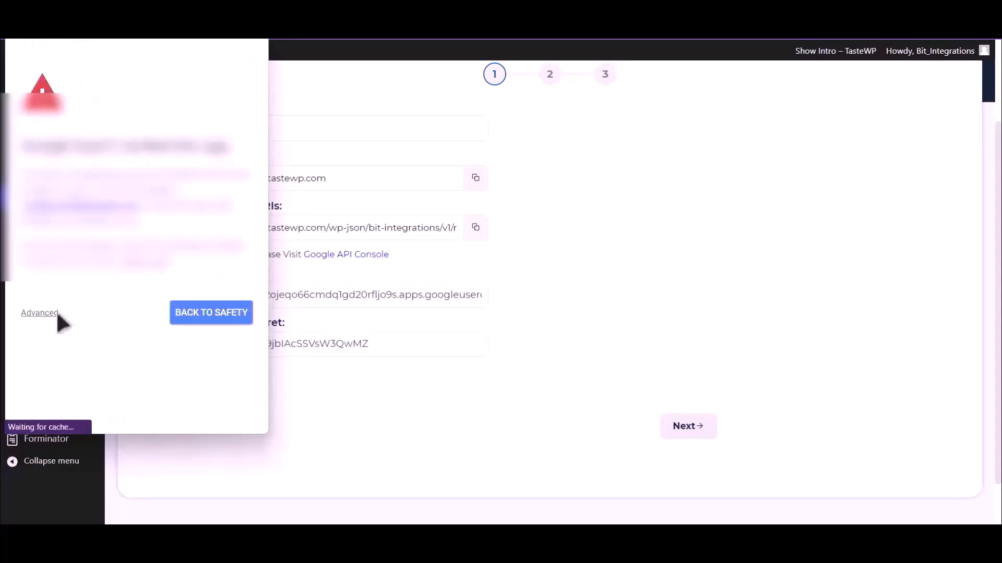
click(43, 313)
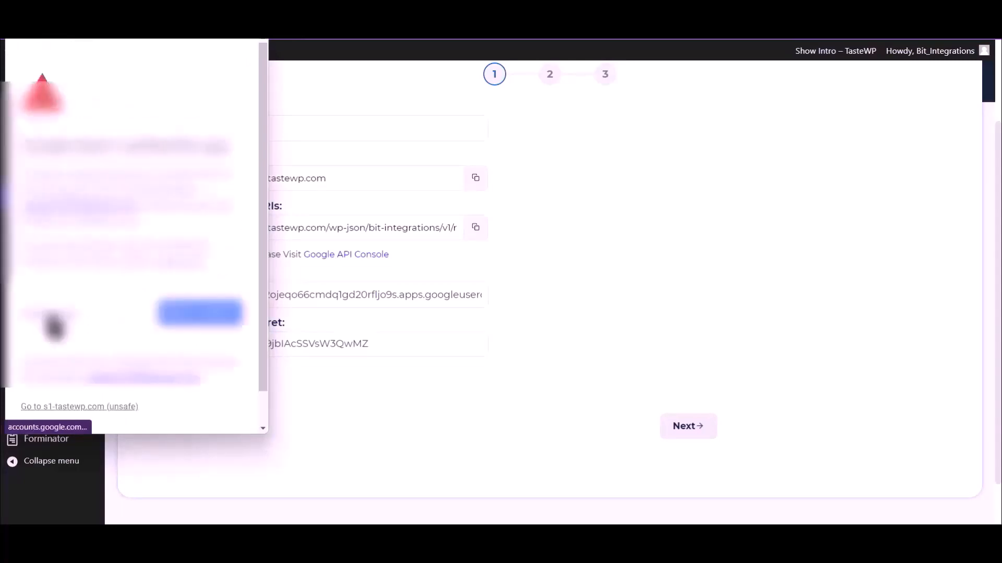
click(101, 407)
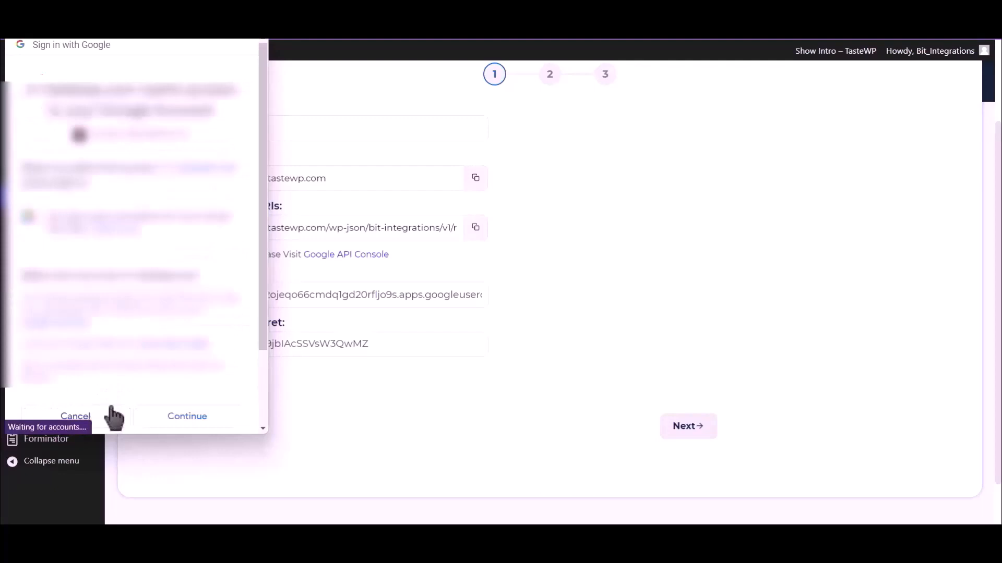
click(202, 423)
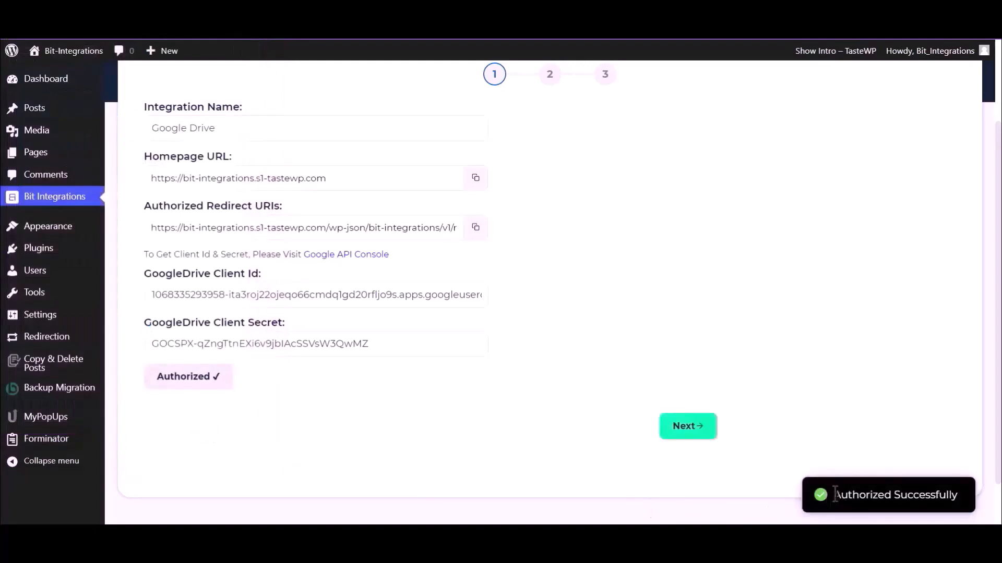
drag(833, 495, 950, 493)
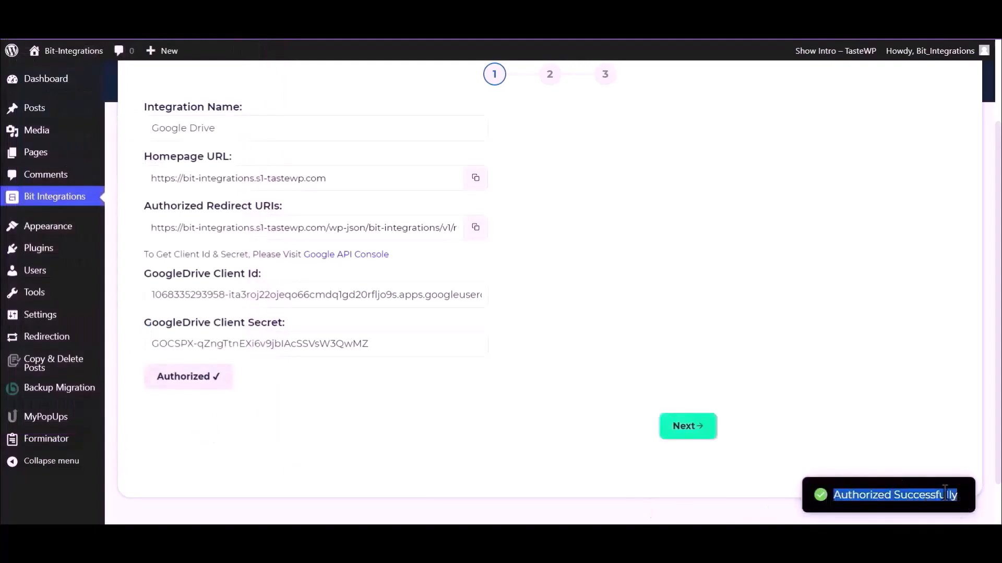
Map the Upload file-1 field to the Bit Integrations Drive folder and finish the integration.
click(688, 428)
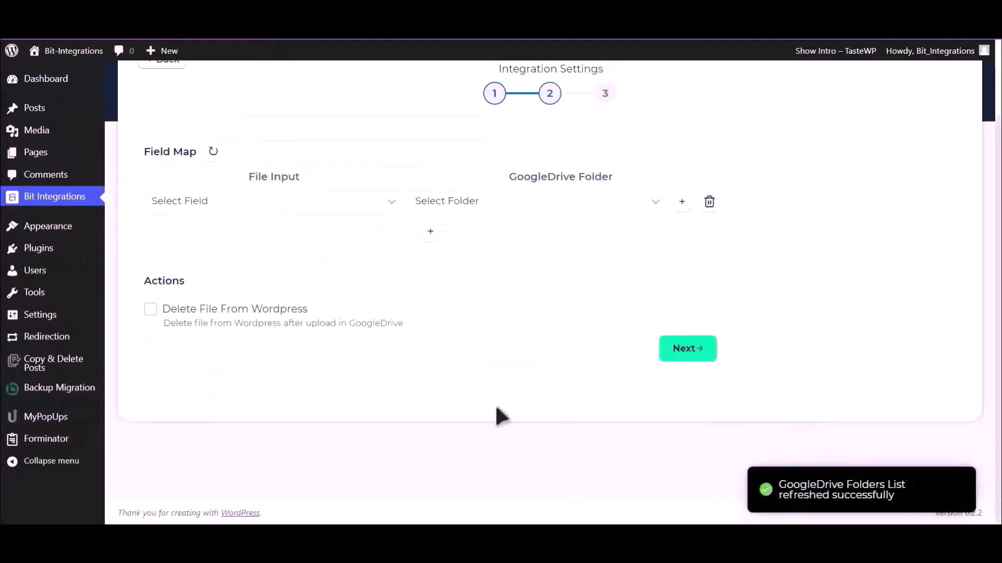
click(284, 209)
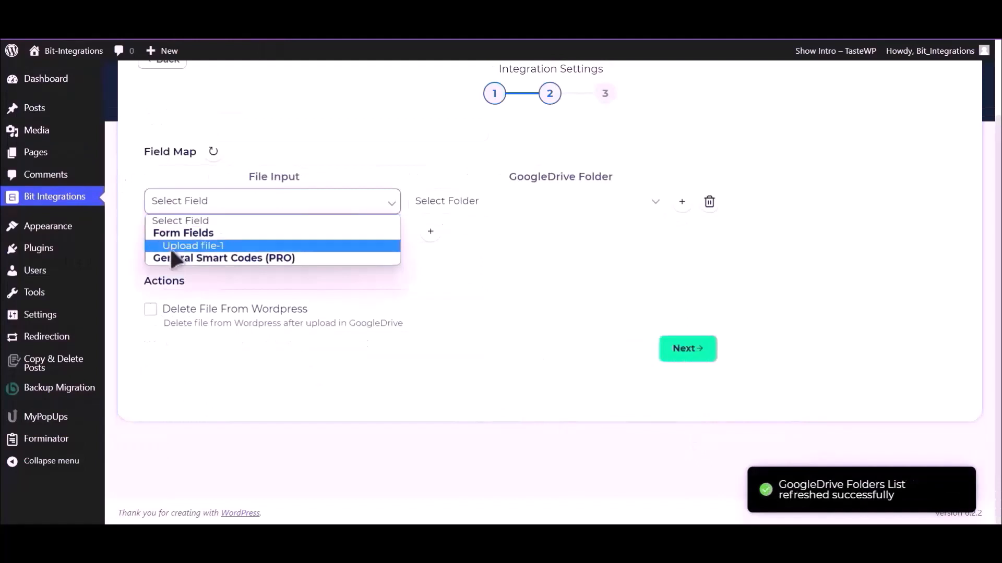
click(232, 245)
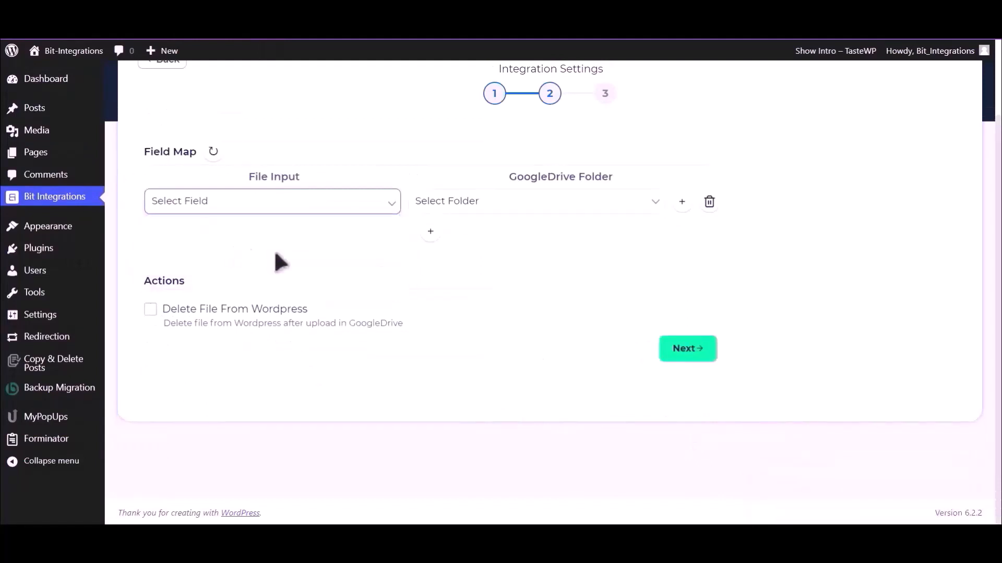
click(543, 210)
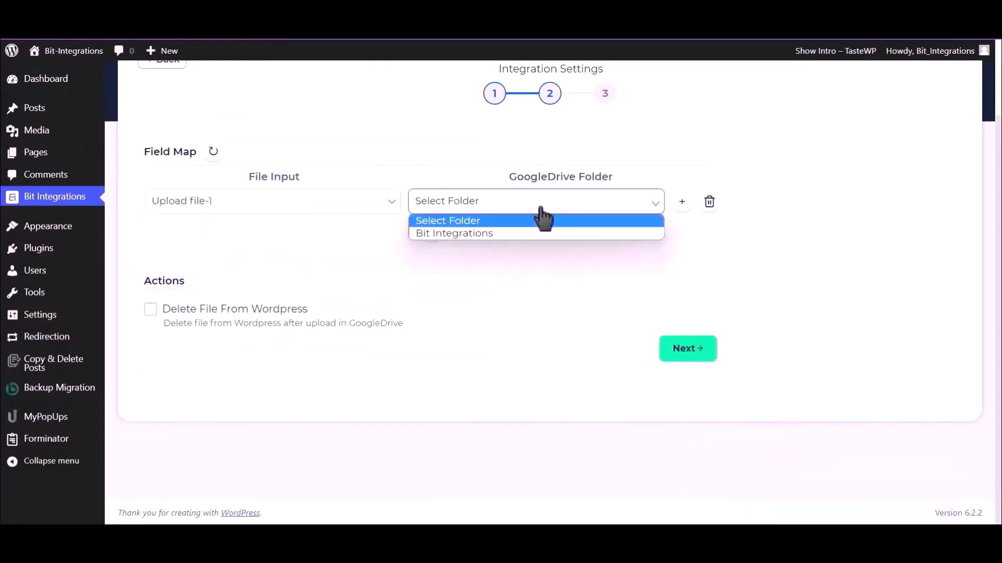
click(522, 234)
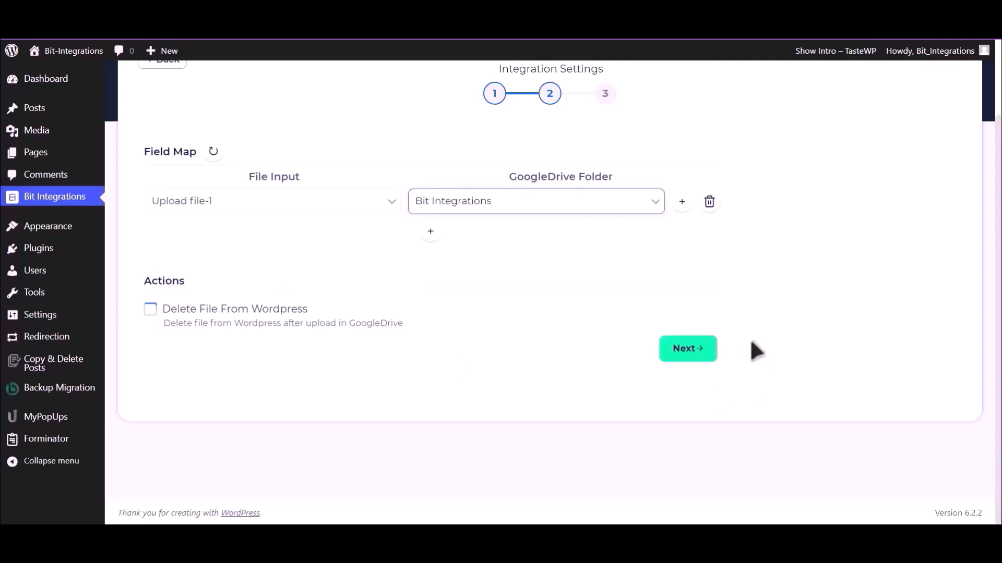
click(689, 350)
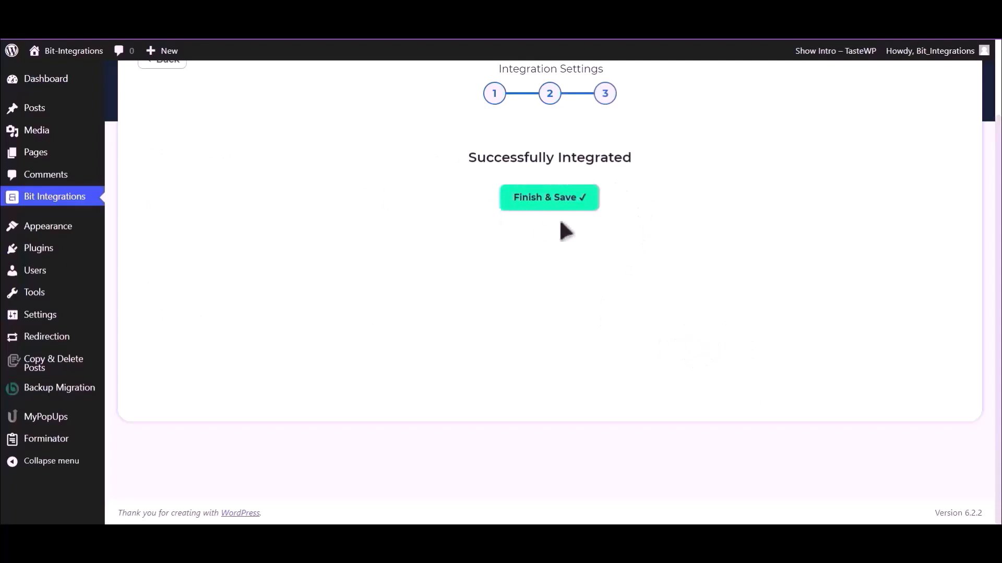
Save the integration, then fill the test form's name and e-mail fields.
click(559, 204)
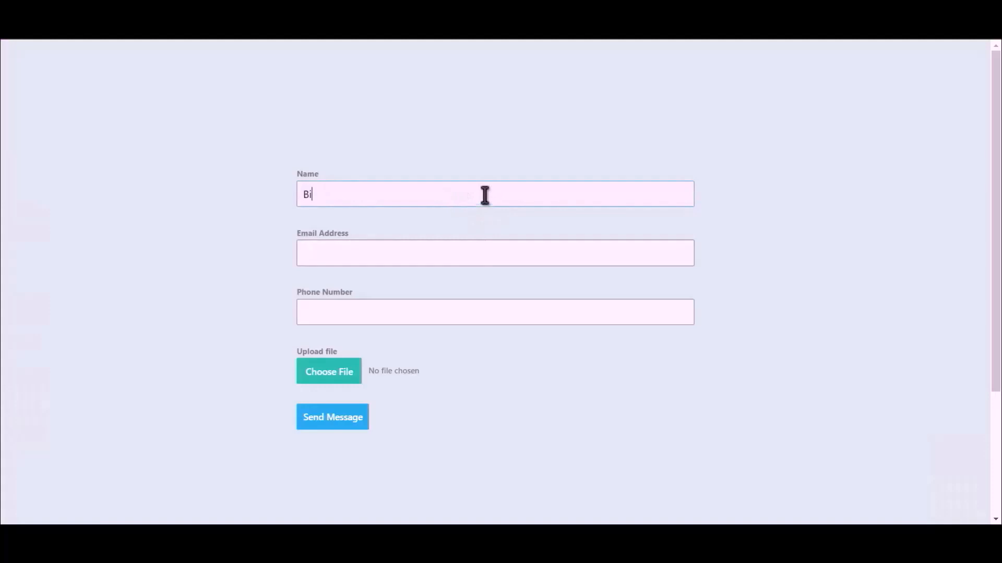
text(ntegrations)
click(486, 250)
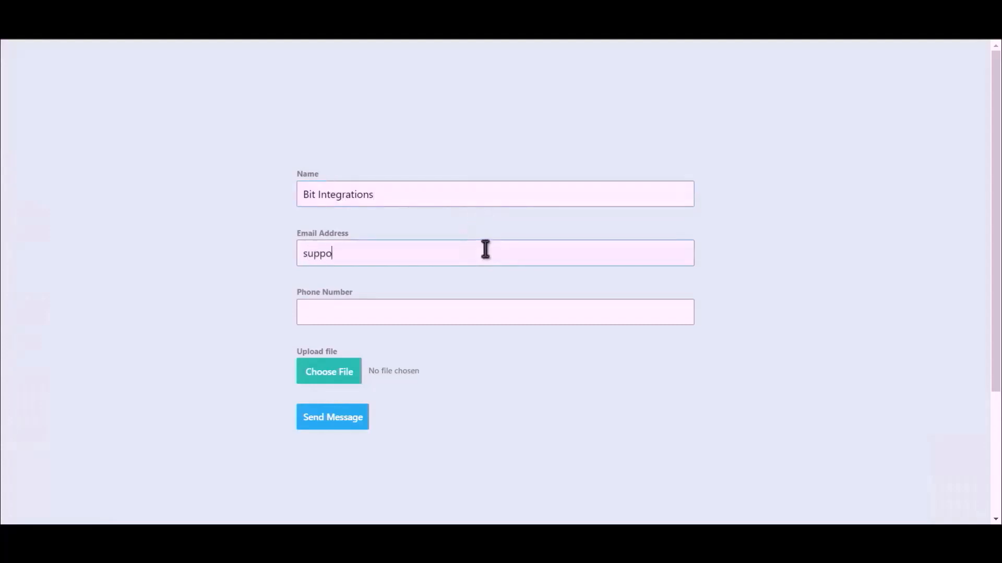
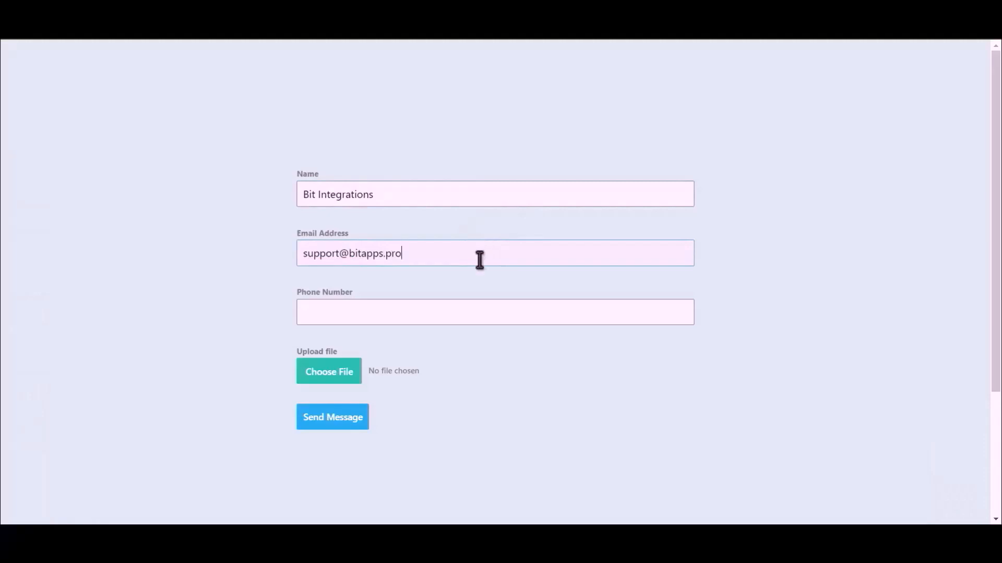
Enter a phone number, attach Bit Integrations.png, and submit the test entry.
click(437, 317)
text(444555666)
click(316, 384)
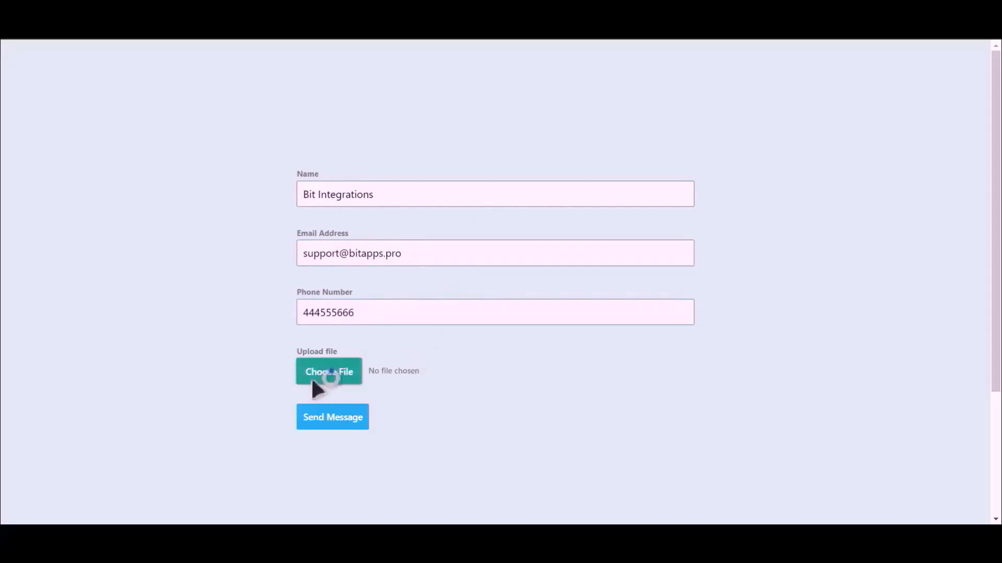
double_click(140, 112)
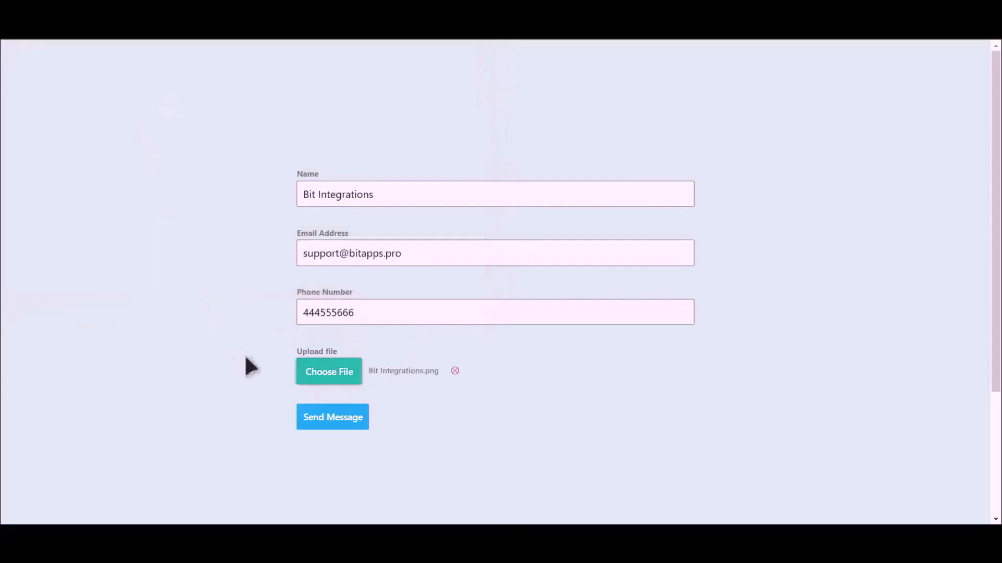
click(332, 421)
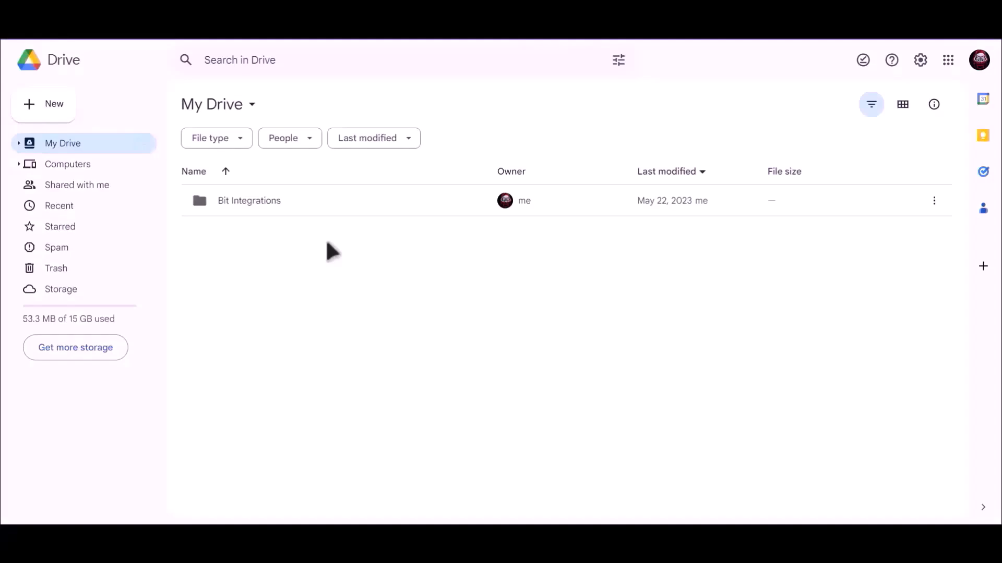
Open the Bit Integrations folder in My Drive to check for the uploaded PNG file.
click(232, 204)
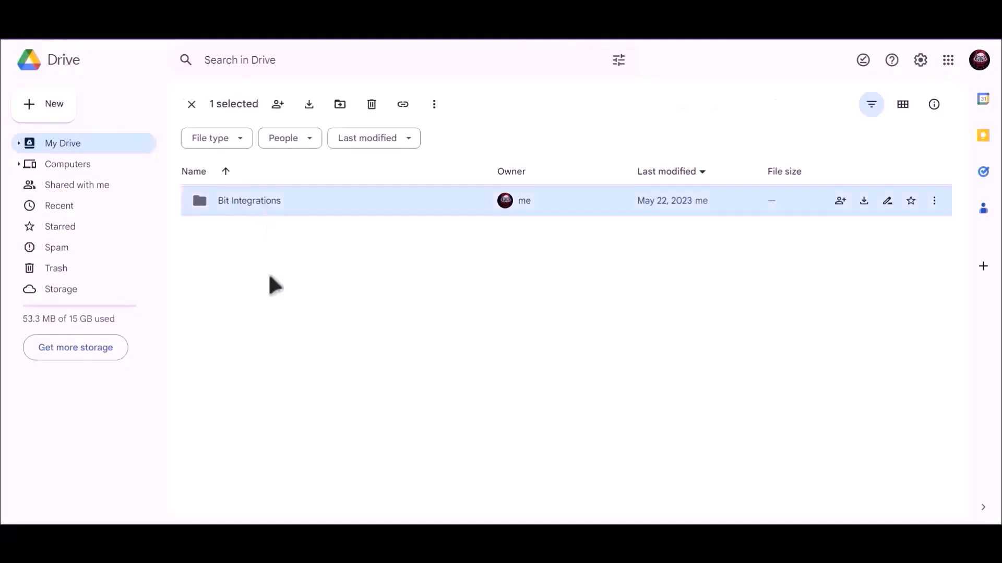
key(Return)
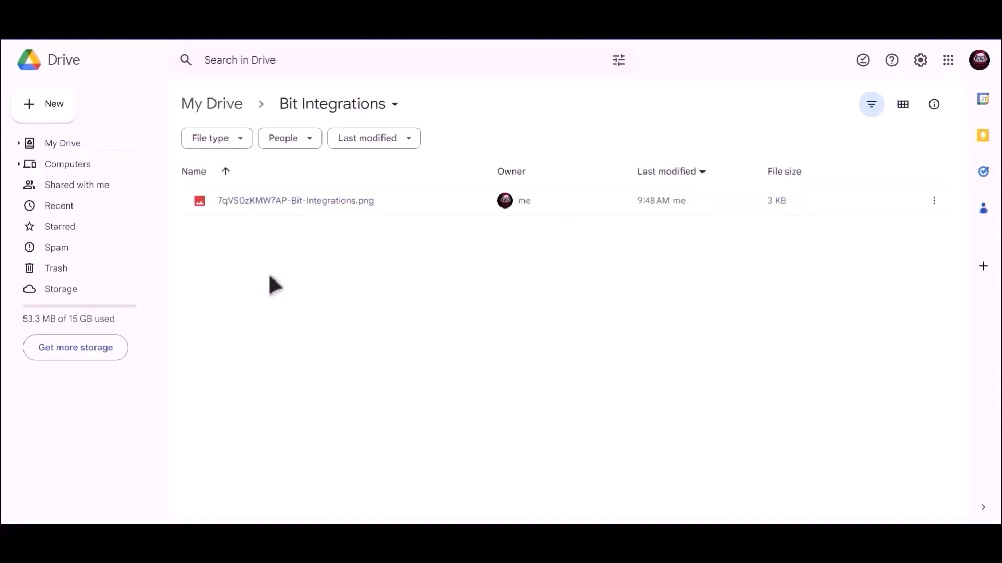